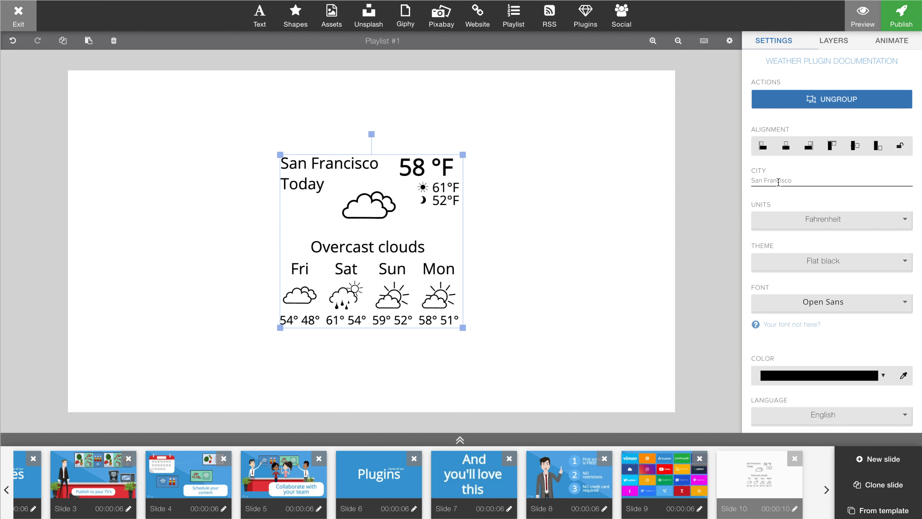
Review the weather widget's settings, including the available themes and weather providers
scroll(778, 182, "down", 2)
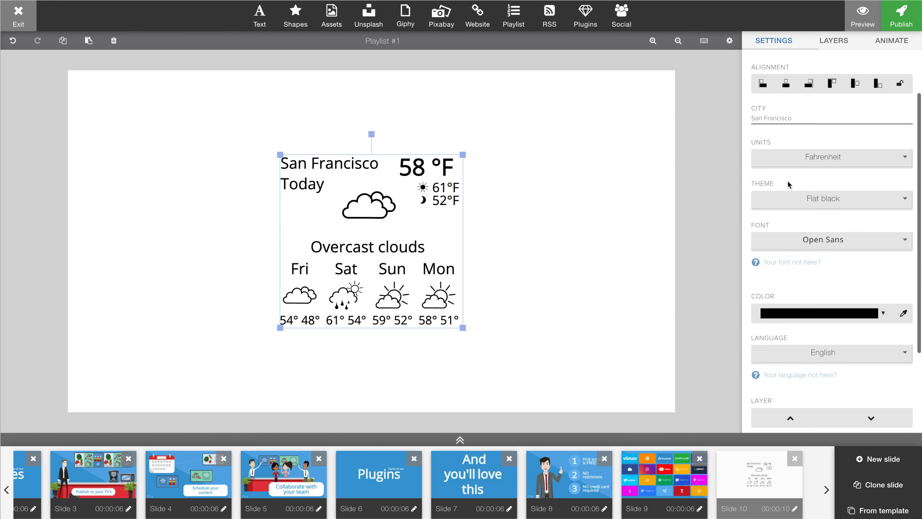
left_click(800, 200)
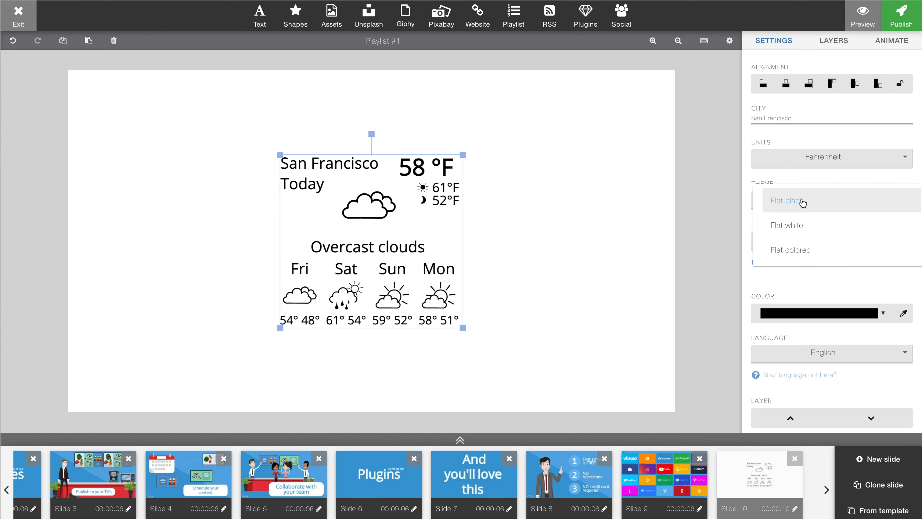
left_click(802, 204)
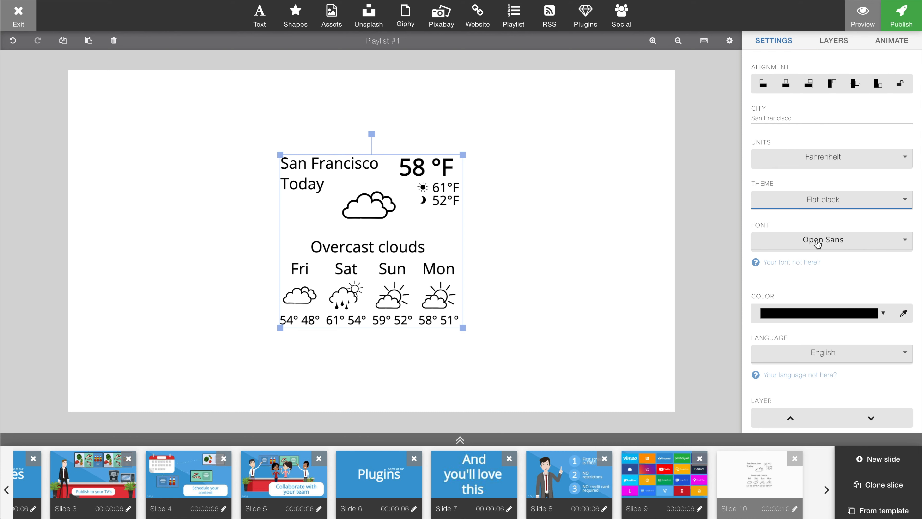
scroll(818, 244, "down", 3)
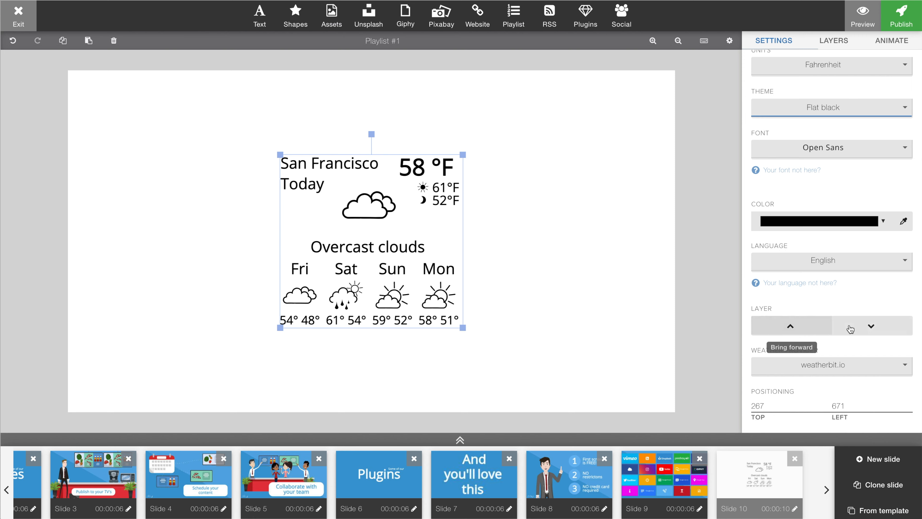
scroll(855, 327, "down", 1)
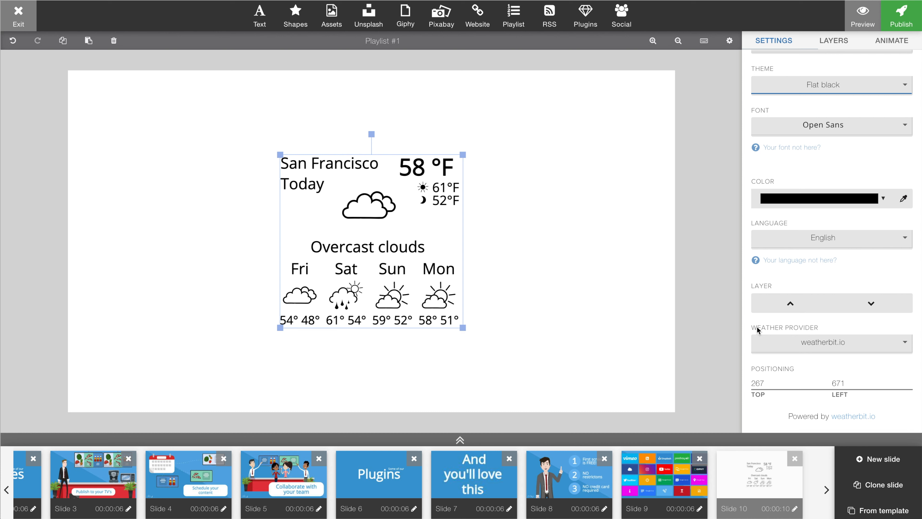
left_click(905, 345)
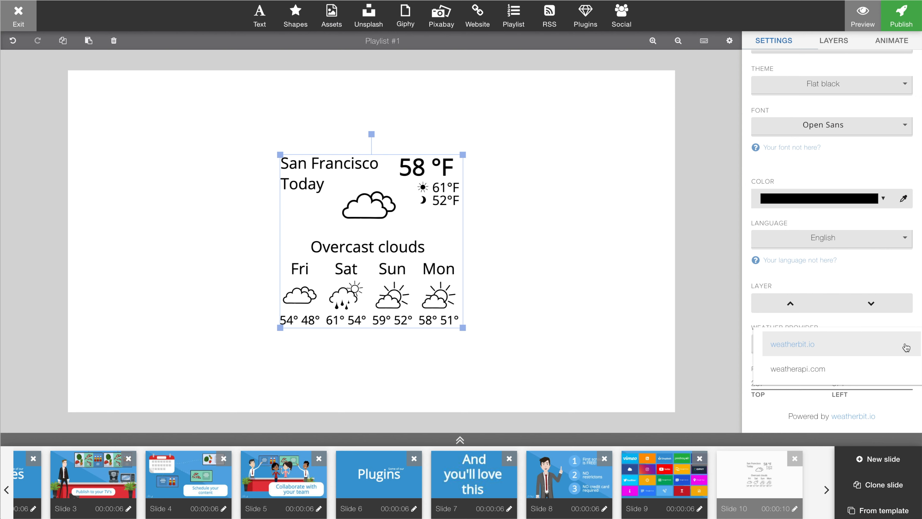
left_click(906, 348)
scroll(863, 252, "up", 5)
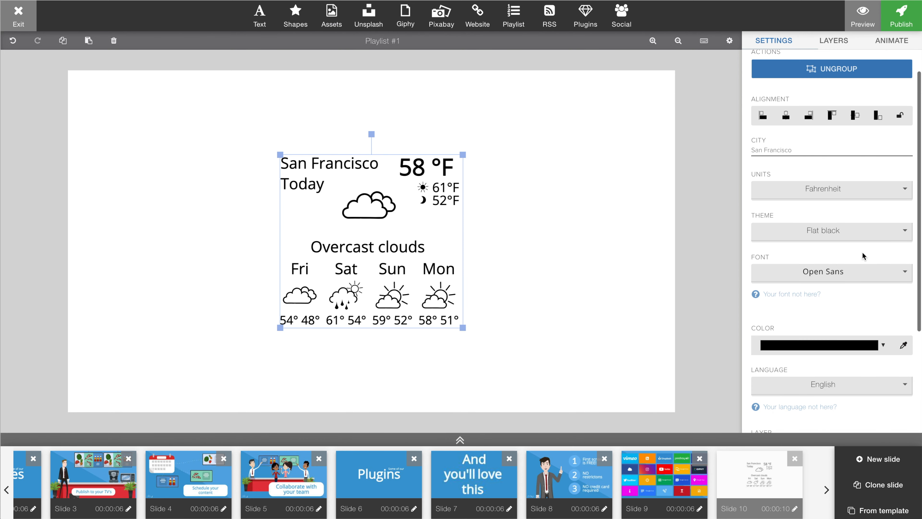
scroll(862, 251, "up", 1)
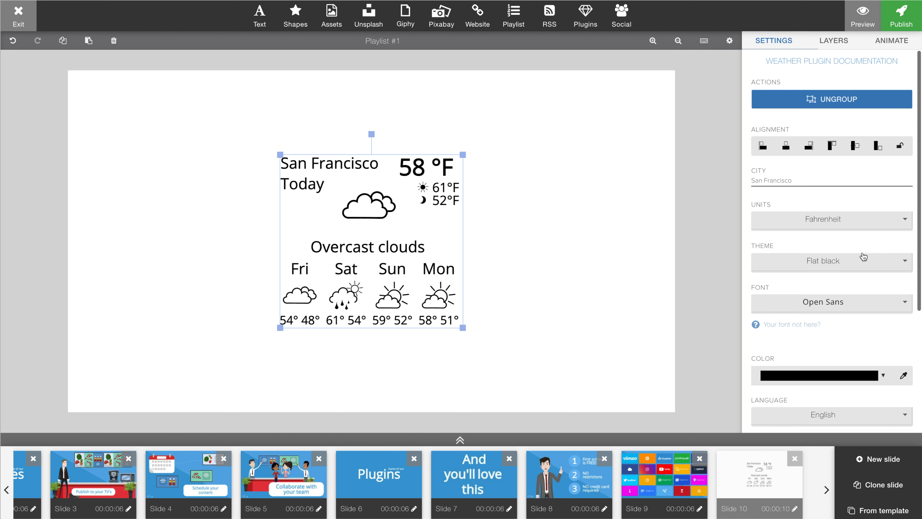
Ungroup the weather widget, move the current-weather block up away from the forecasts, and select each day's forecast individually
left_click(841, 96)
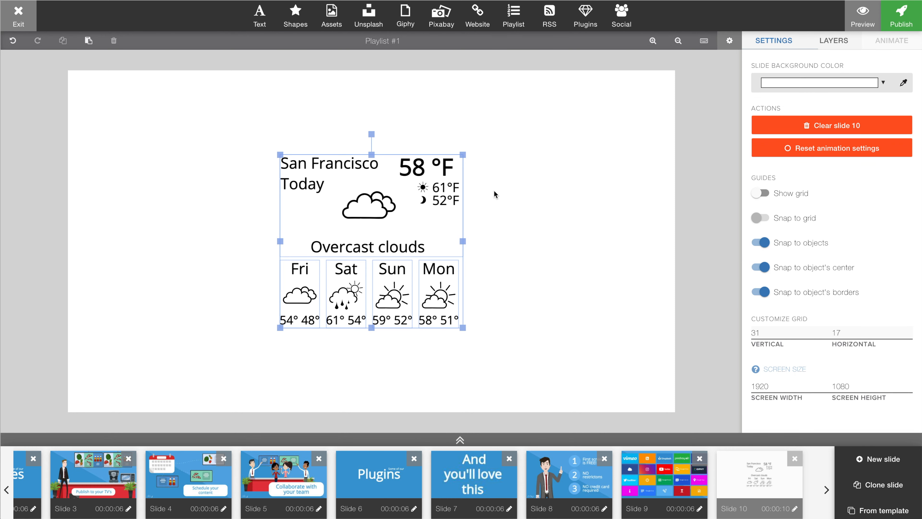
left_click(482, 248)
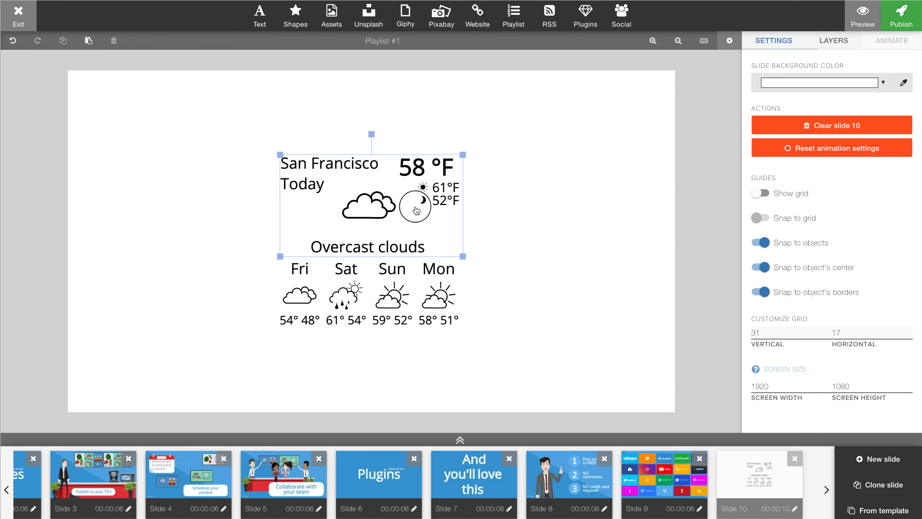
left_click_drag(415, 207, 490, 163)
left_click(437, 294)
left_click(397, 294)
left_click(344, 290)
left_click(309, 290)
left_click(391, 168)
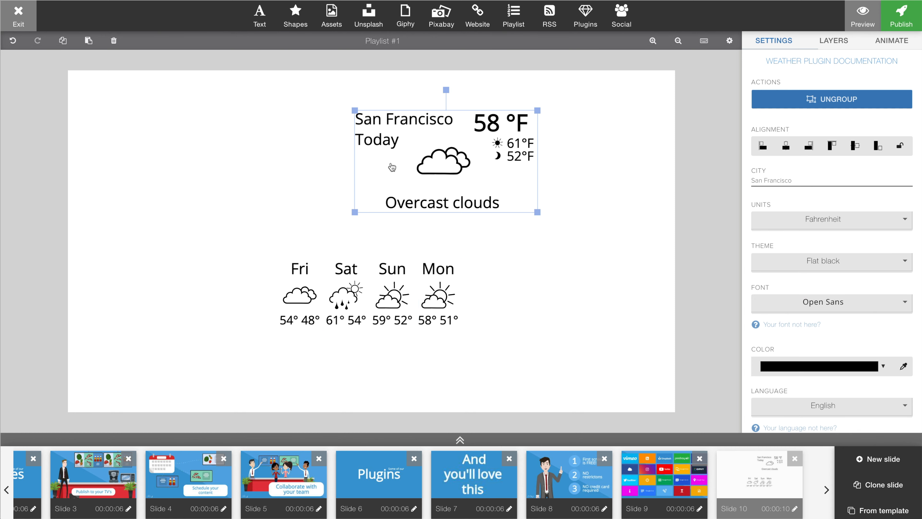
Move the four daily forecasts to the slide's lower right corner and the current-weather block to its upper right corner
left_click_drag(240, 242, 524, 350)
left_click_drag(441, 298, 637, 362)
left_click(610, 246)
left_click_drag(458, 136, 574, 123)
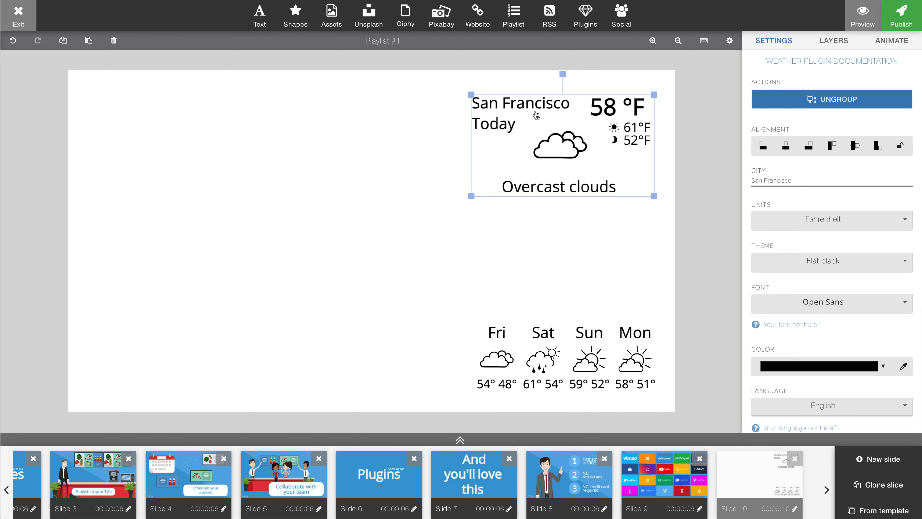
Ungroup the current-weather block and select its city, day, description, icon and temperature elements one by one
left_click(851, 102)
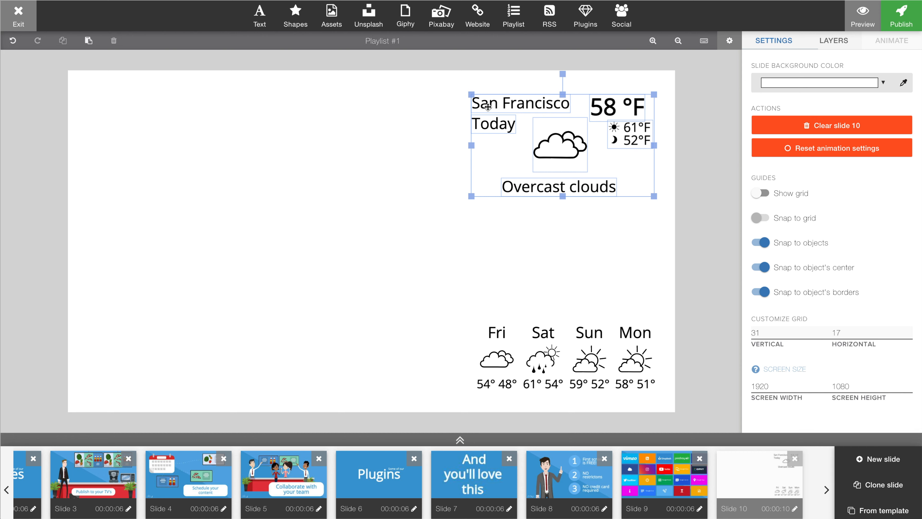
left_click(449, 186)
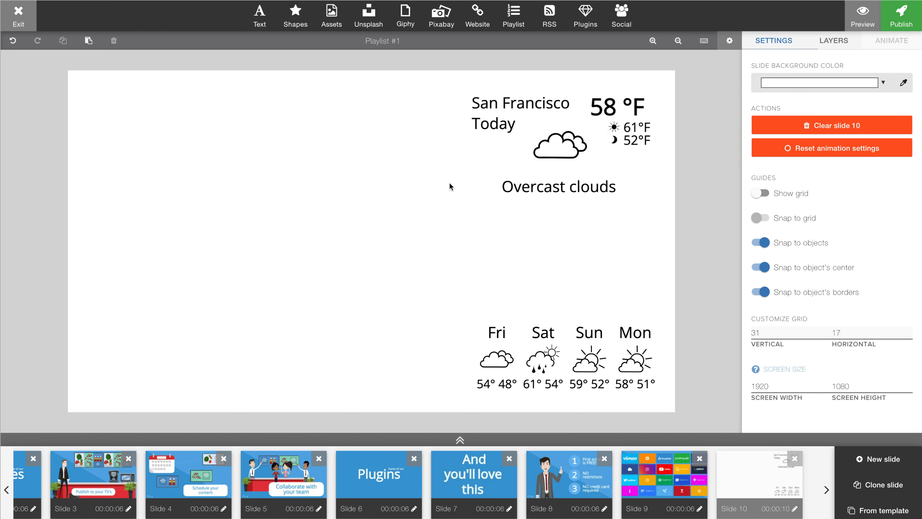
left_click(497, 110)
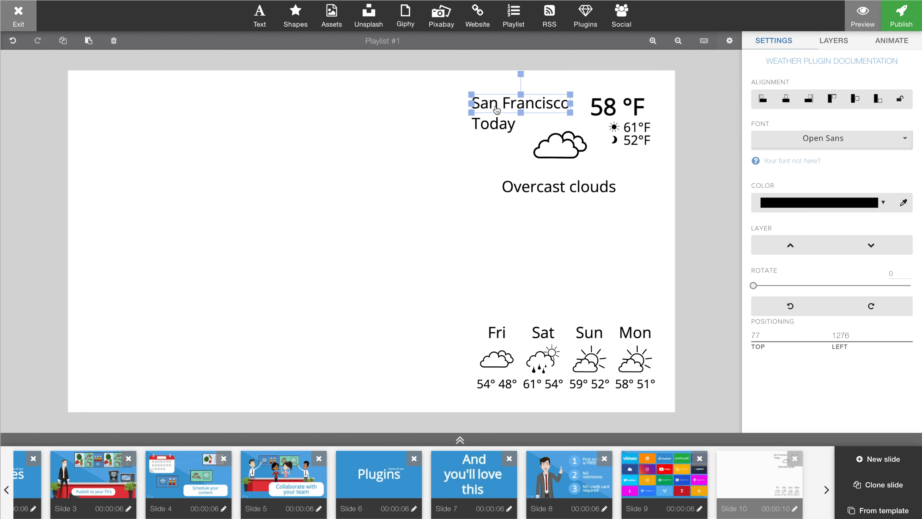
left_click(494, 126)
left_click(522, 188)
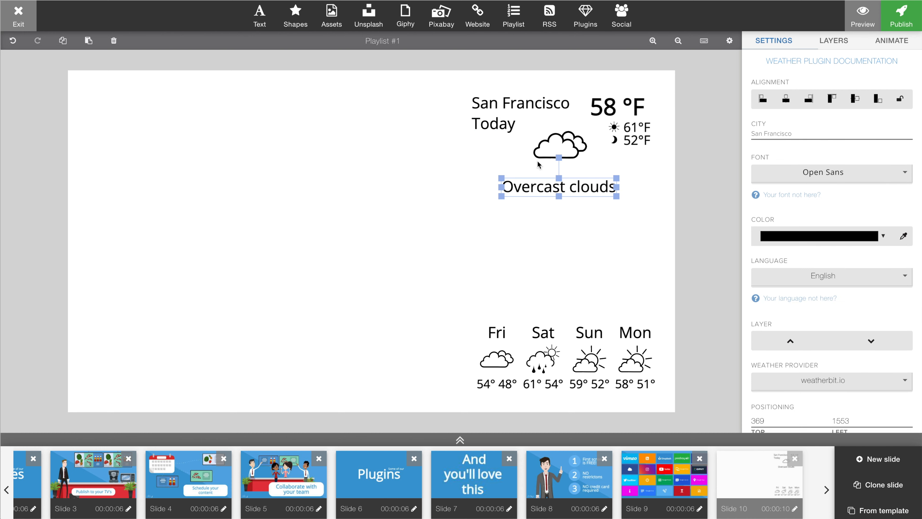
left_click(559, 144)
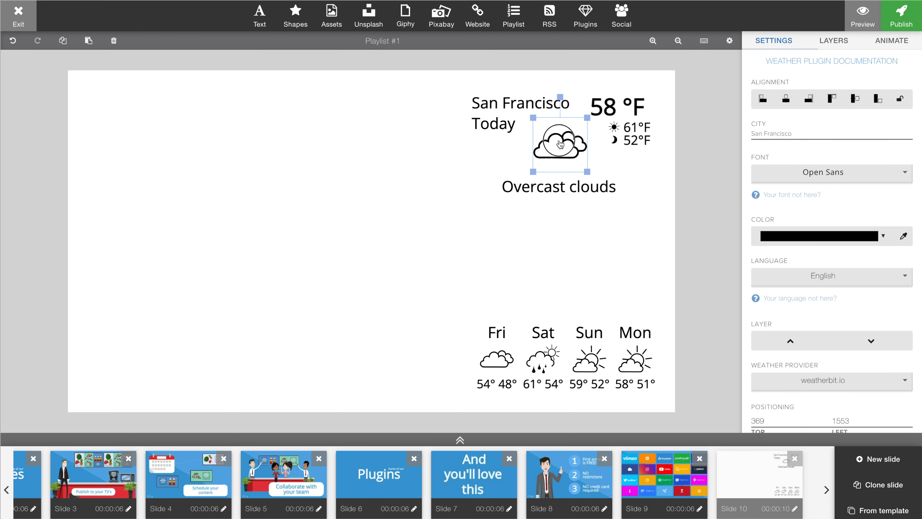
left_click(604, 109)
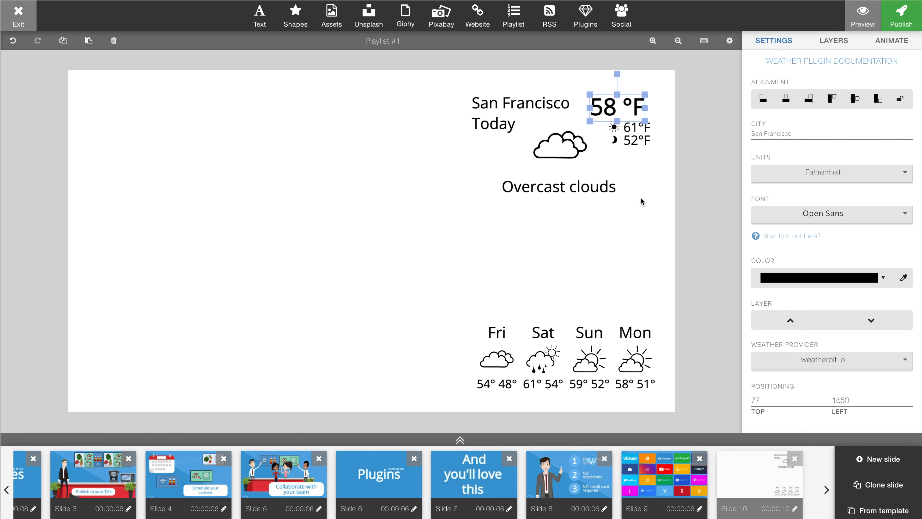
left_click(638, 210)
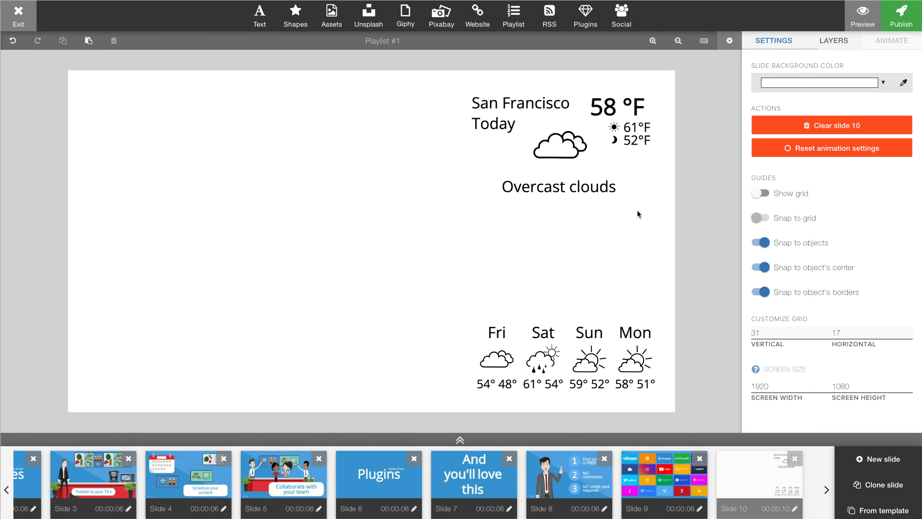
Set the theme of the current-weather cloud icon to Flat colored
left_click(564, 144)
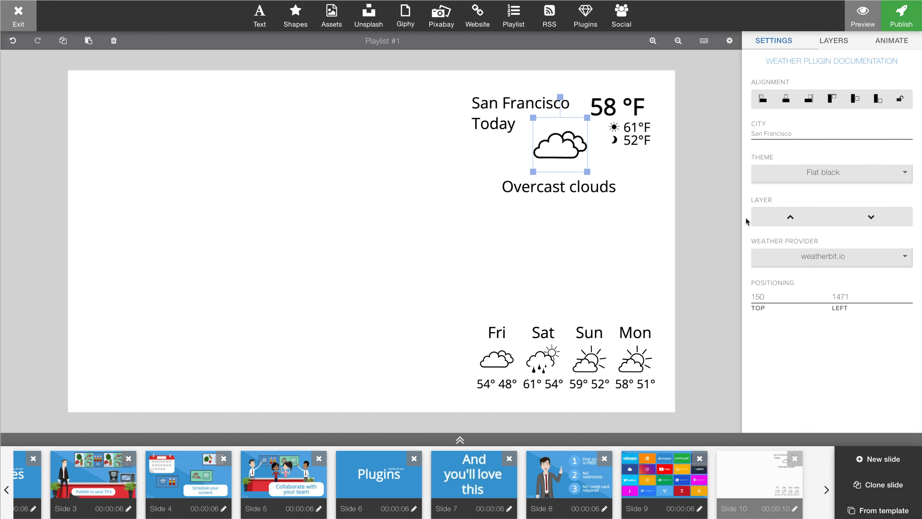
left_click(864, 175)
left_click(813, 223)
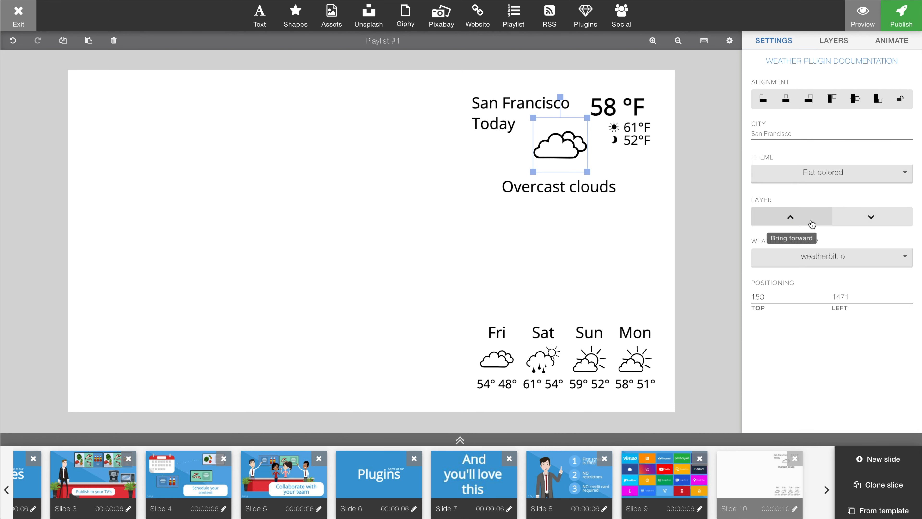
left_click(809, 173)
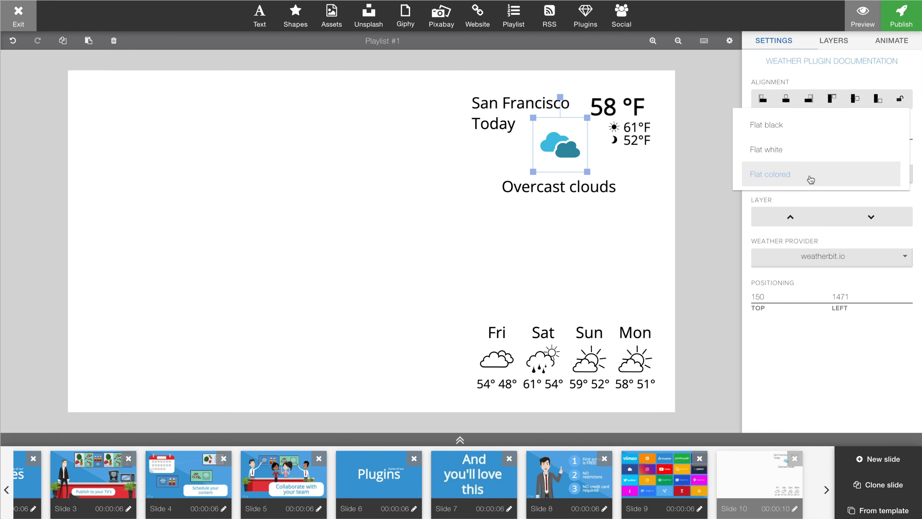
left_click(696, 173)
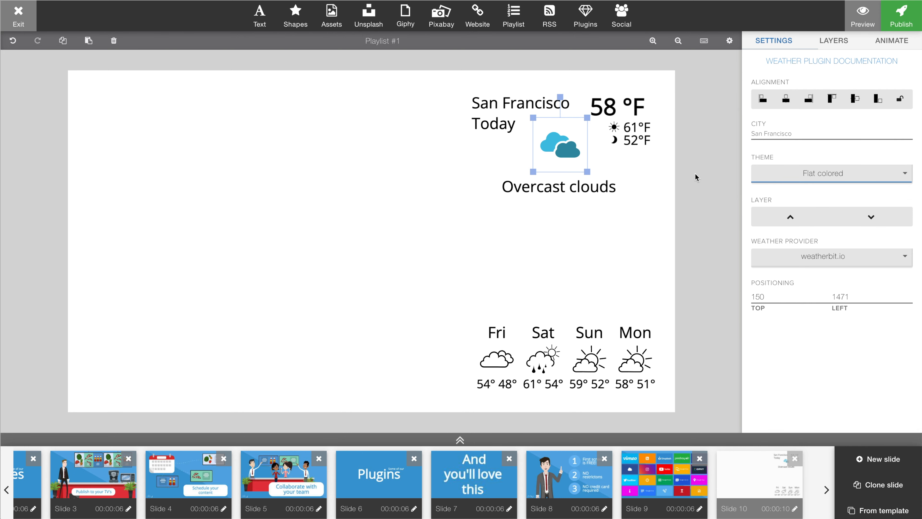
Select all the separated weather elements on slide 10 and delete them
left_click(565, 221)
left_click_drag(441, 81, 667, 403)
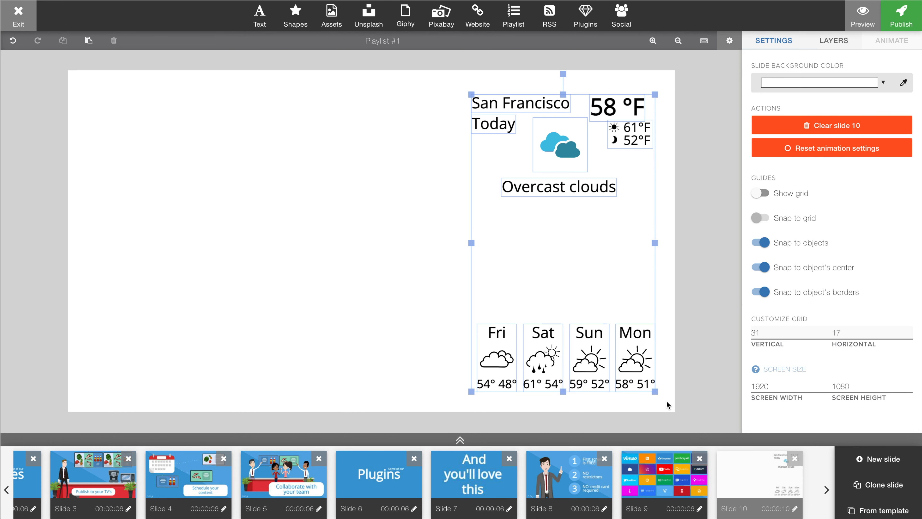
key("Delete")
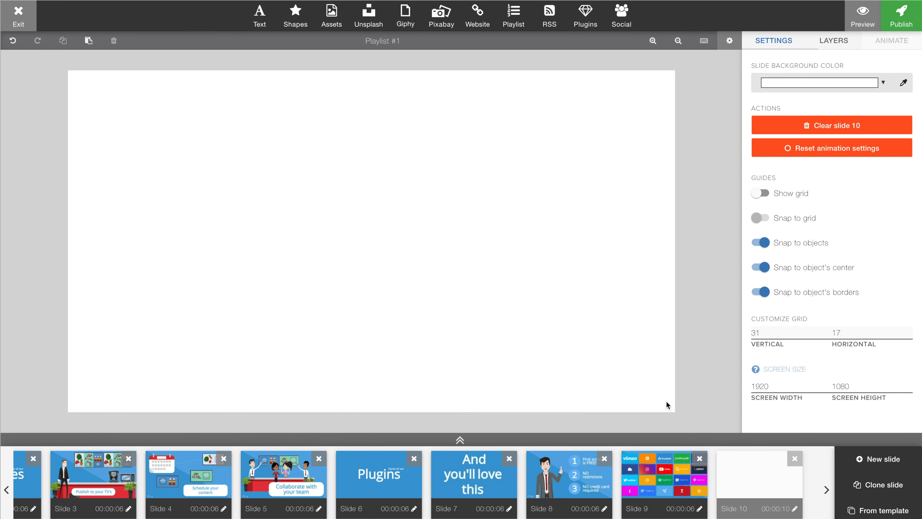
Insert a new Weather plugin on the empty slide and enlarge it to fill most of the slide's height
left_click(585, 16)
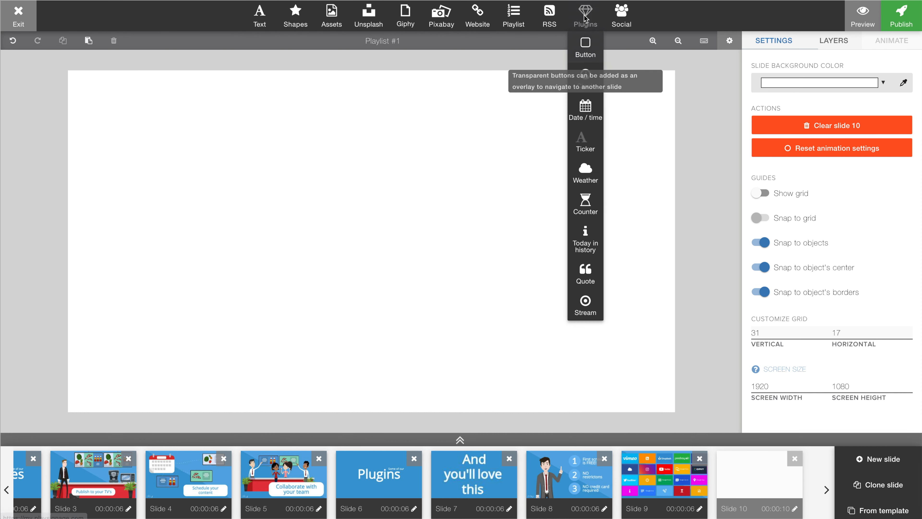
left_click(586, 175)
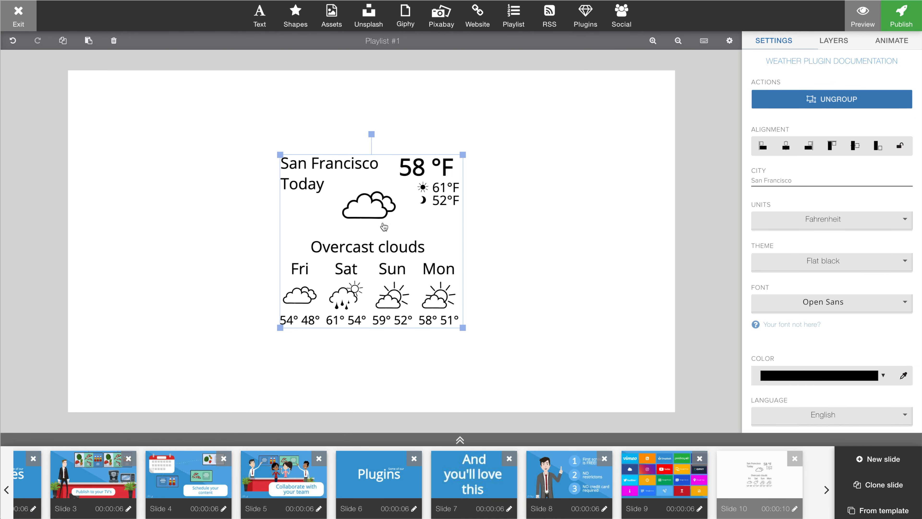
left_click_drag(463, 155, 527, 95)
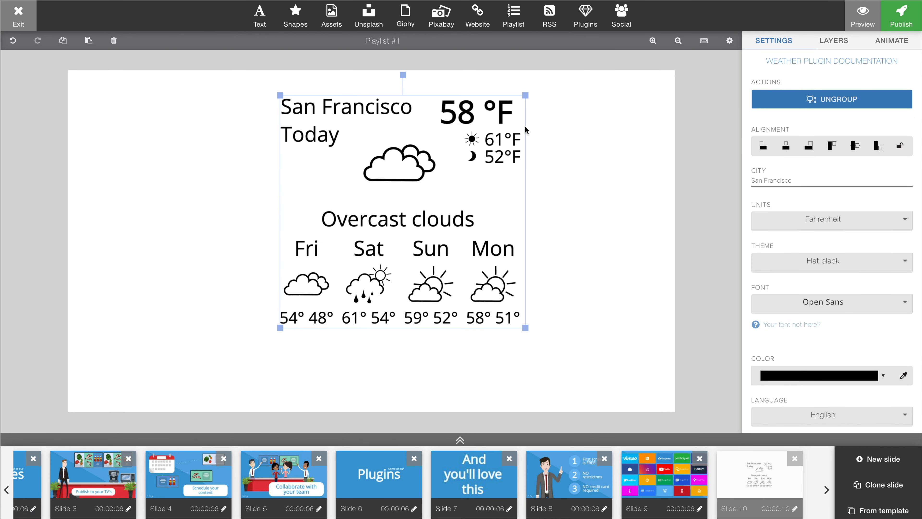
left_click_drag(284, 328, 208, 380)
mouse_move(303, 289)
left_mouse_down()
mouse_move(330, 282)
mouse_move(309, 282)
left_mouse_up()
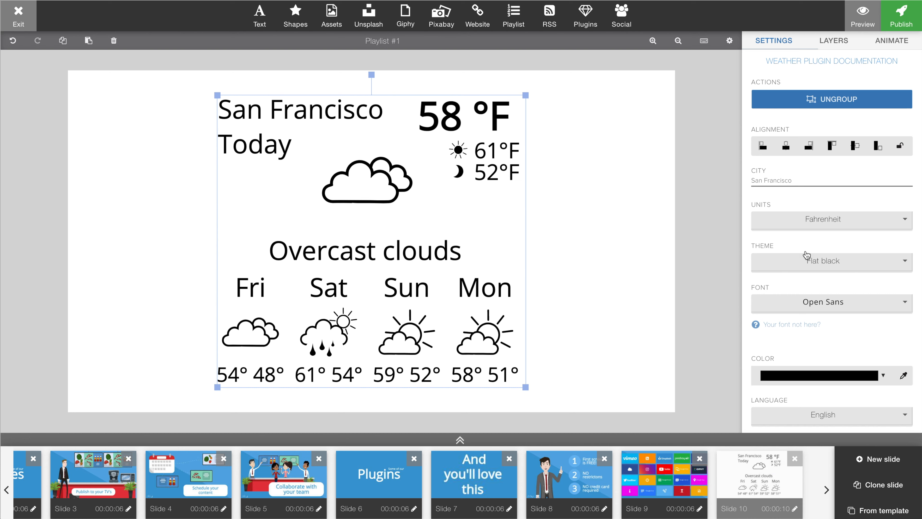
Set the weather widget's city to New York, NY, USA and its theme to Flat colored
triple_click(783, 181)
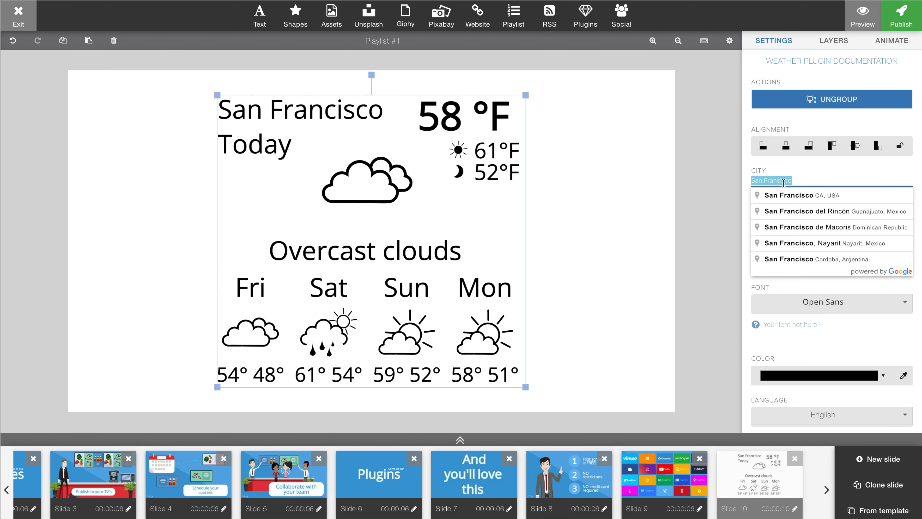
type("New Yor")
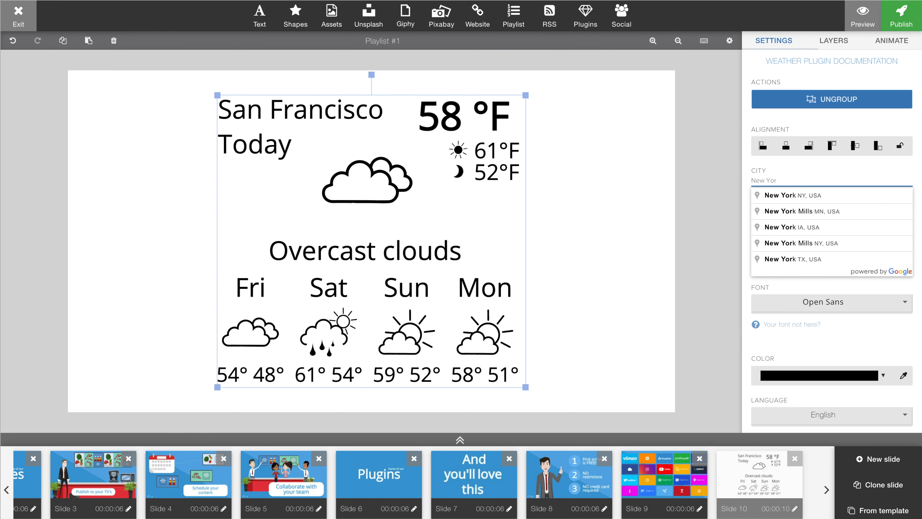
left_click(796, 196)
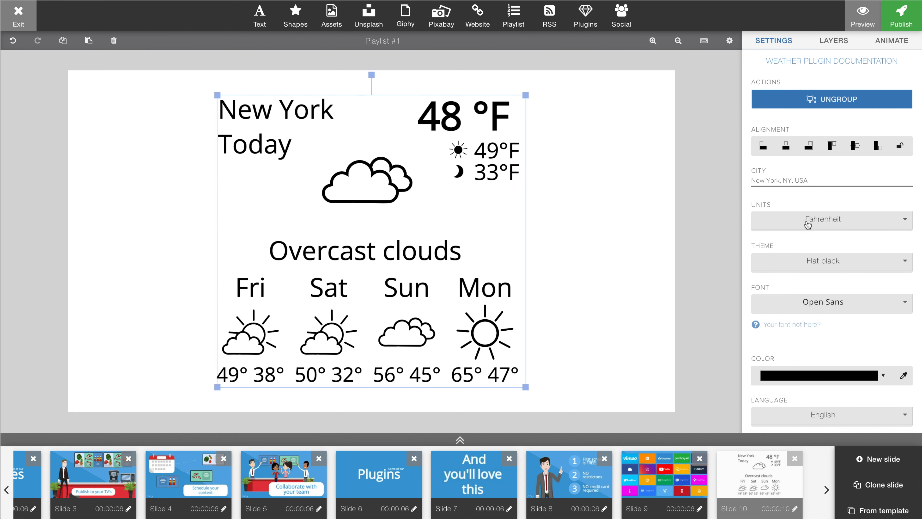
left_click(799, 268)
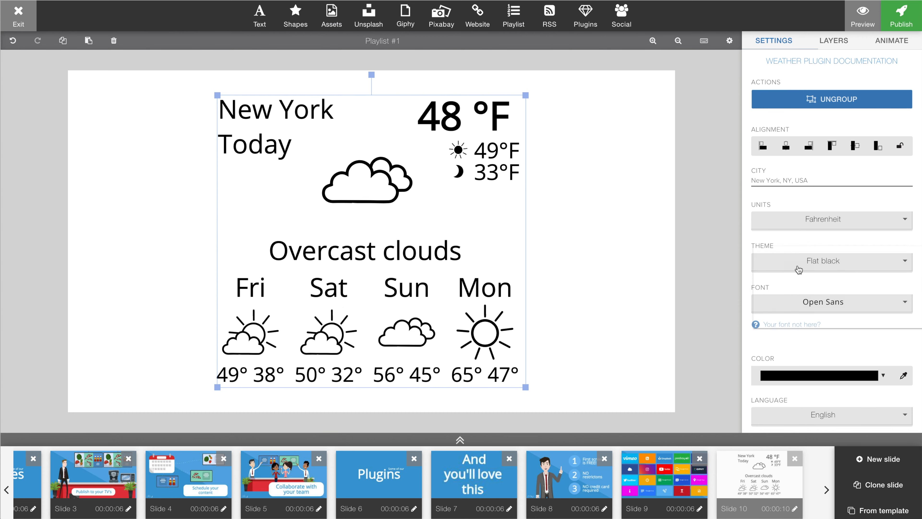
left_click(792, 311)
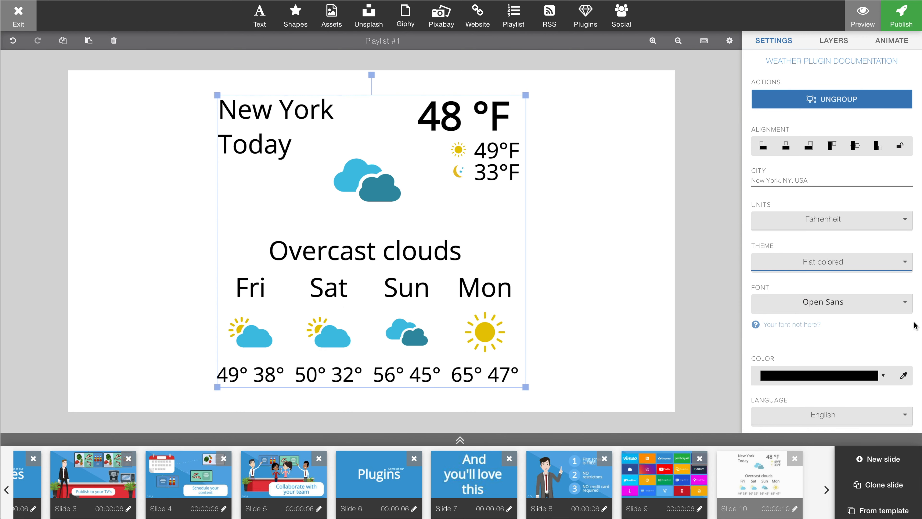
Set the New York weather widget's font to Exo 2
scroll(861, 178, "down", 3)
left_click(856, 172)
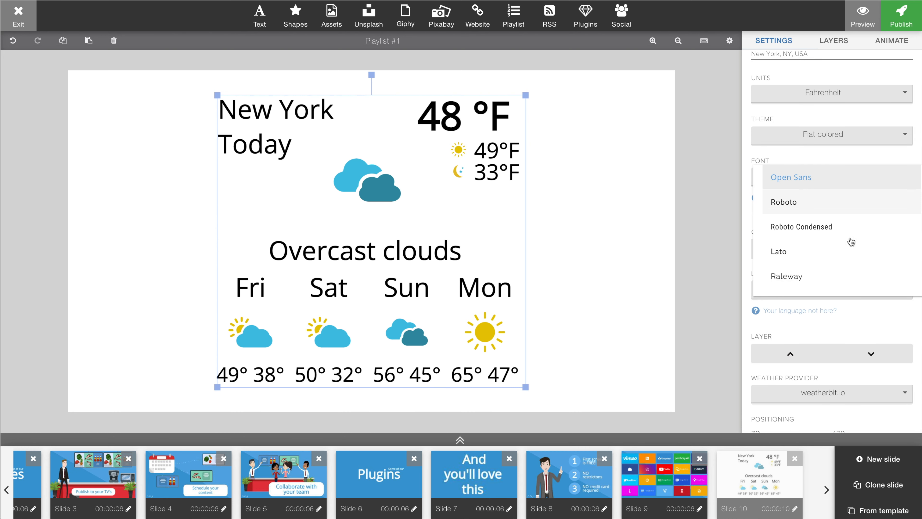
scroll(849, 244, "down", 3)
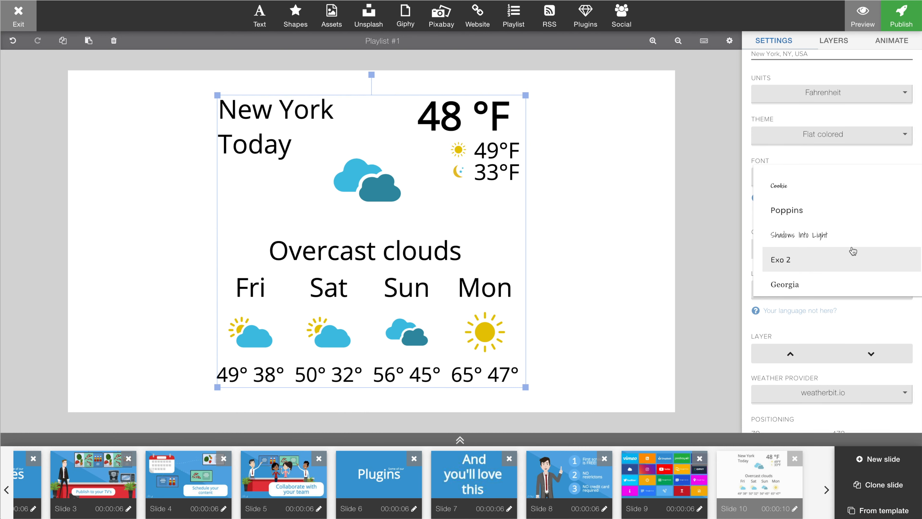
left_click(793, 265)
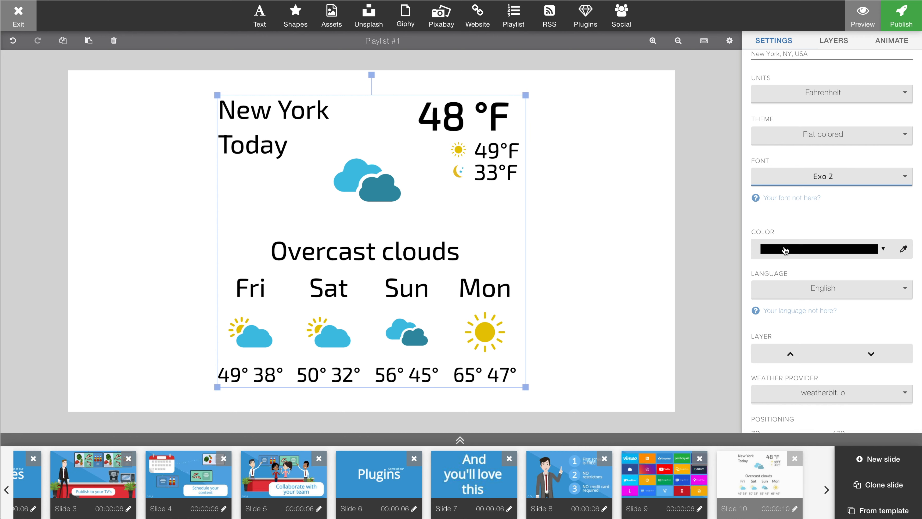
Ungroup the weather widget, shrink its four-day forecast and place the forecast in the slide's lower-left corner
scroll(842, 252, "up", 5)
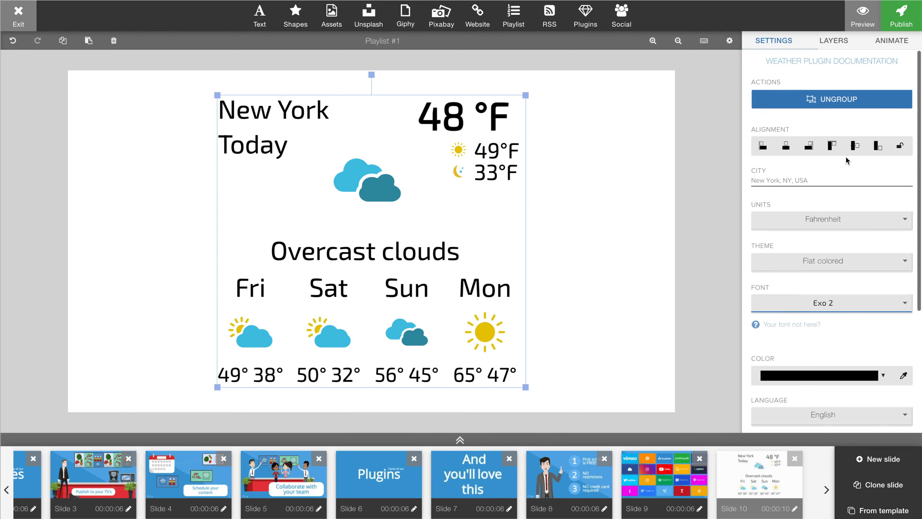
left_click(831, 101)
left_click(597, 177)
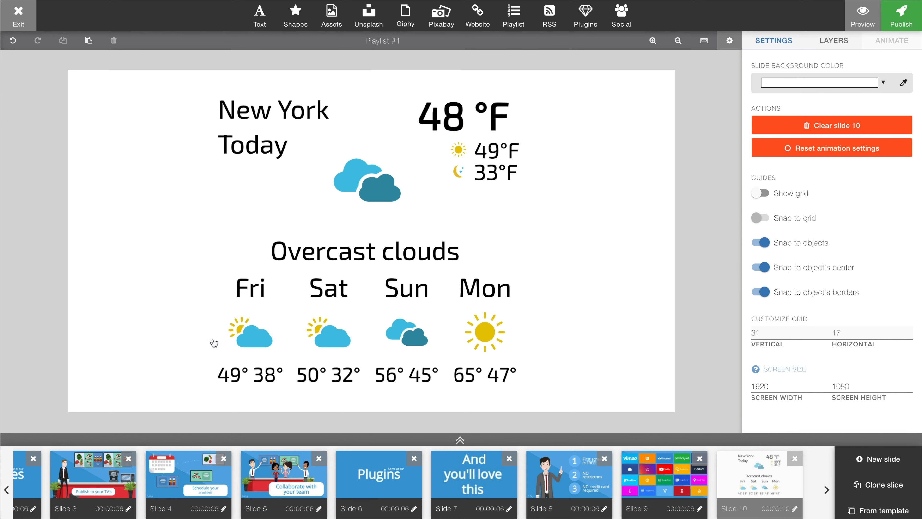
left_click_drag(199, 388, 245, 360)
left_click(227, 272)
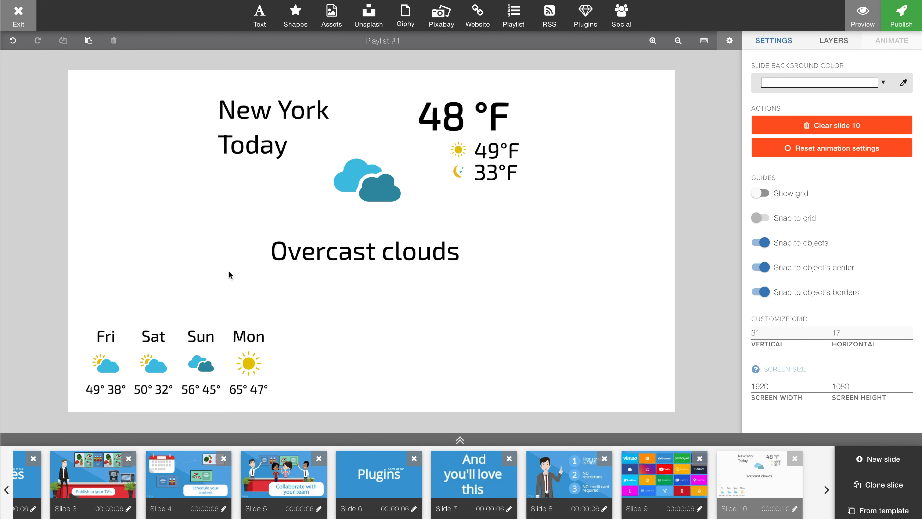
Move the New York current-weather block to the slide's upper-right area and ungroup it into separate elements
left_click_drag(359, 174, 494, 167)
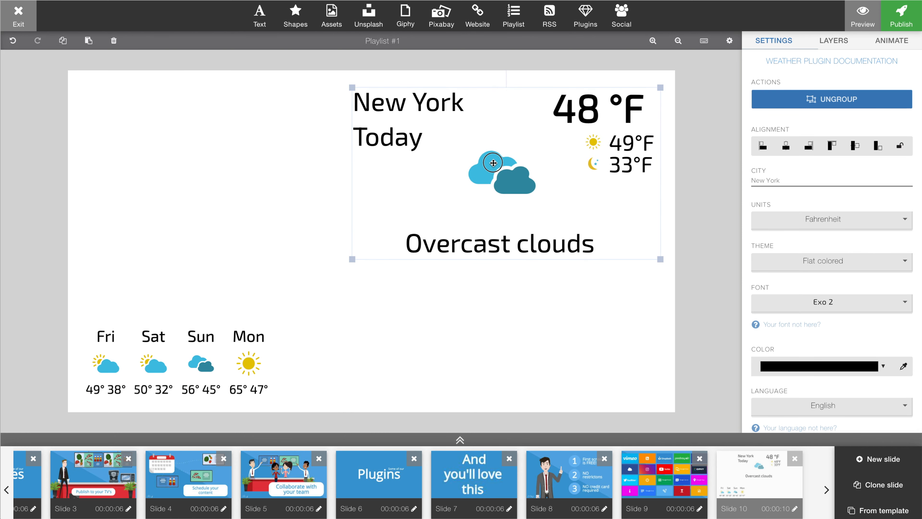
left_click(854, 99)
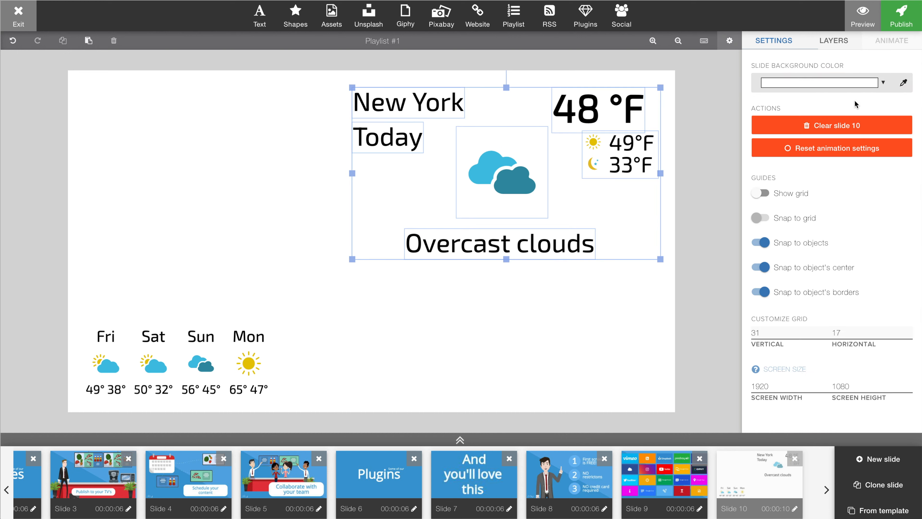
left_click(577, 322)
Move the Overcast clouds text down near the slide's lower edge and delete the New York and Today labels
left_click(505, 245)
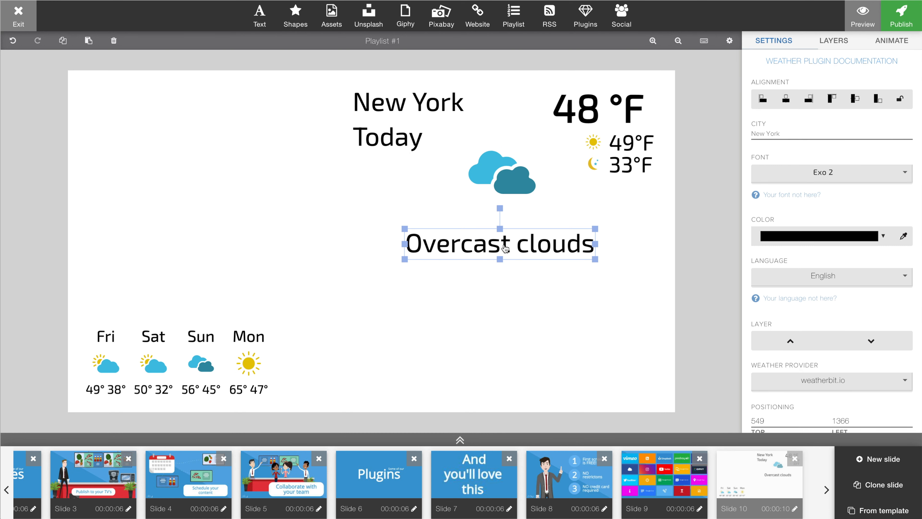
left_click_drag(505, 246, 513, 369)
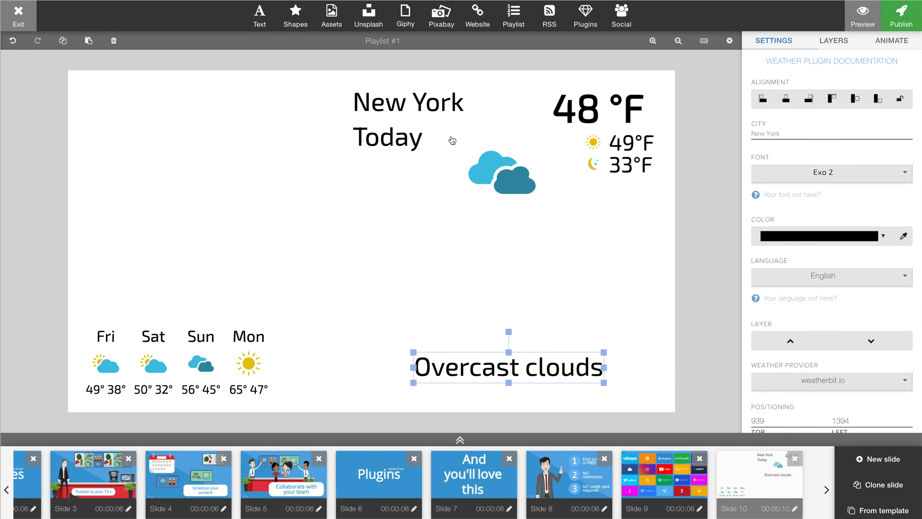
left_click(398, 111)
key("Delete")
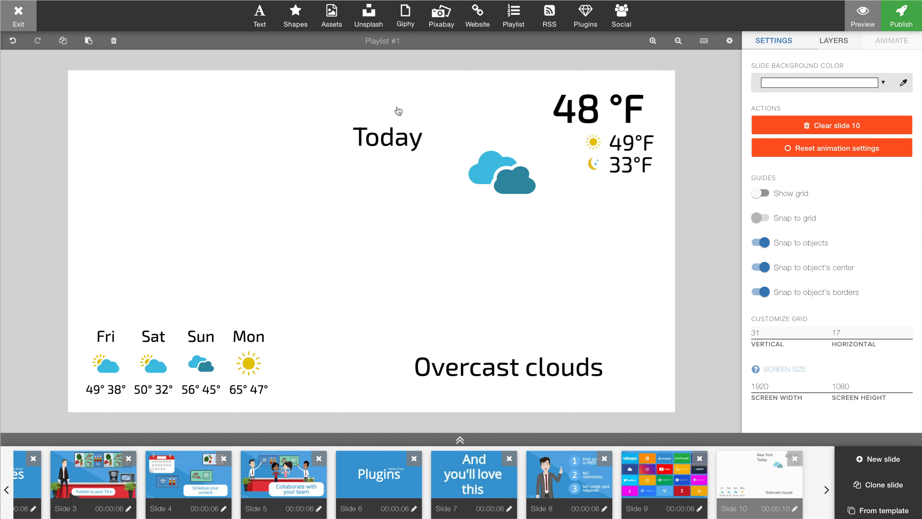
left_click(381, 139)
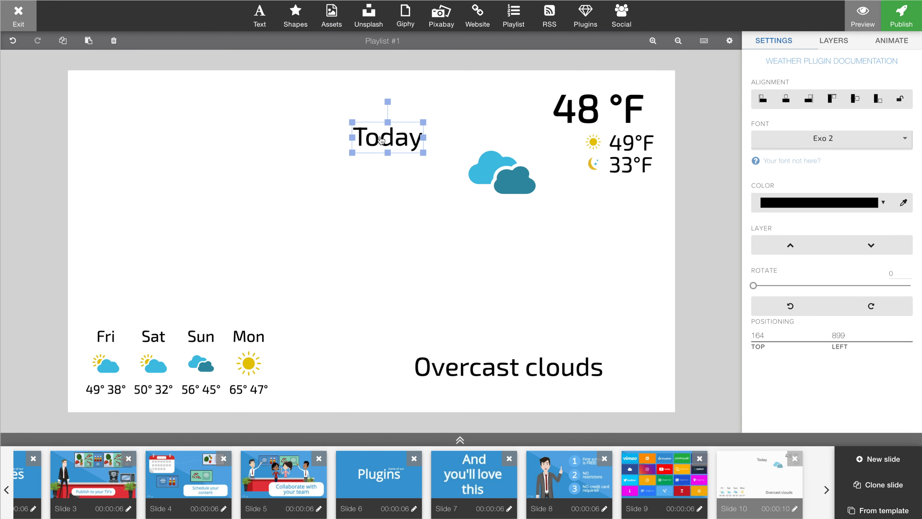
key("Delete")
Enlarge the New York cloud icon to about two and a half times its size and position it beneath the 48 °F temperature
left_click(526, 191)
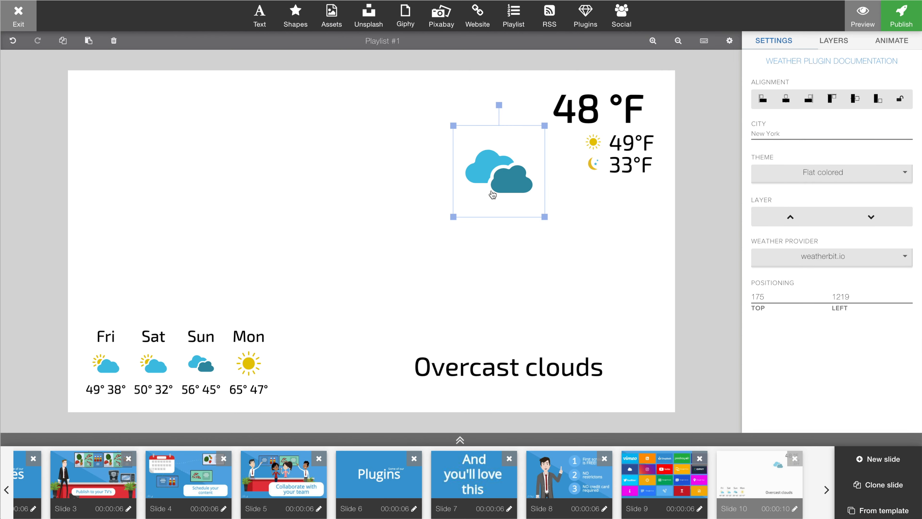
left_click_drag(453, 218, 309, 360)
left_click_drag(424, 280, 514, 204)
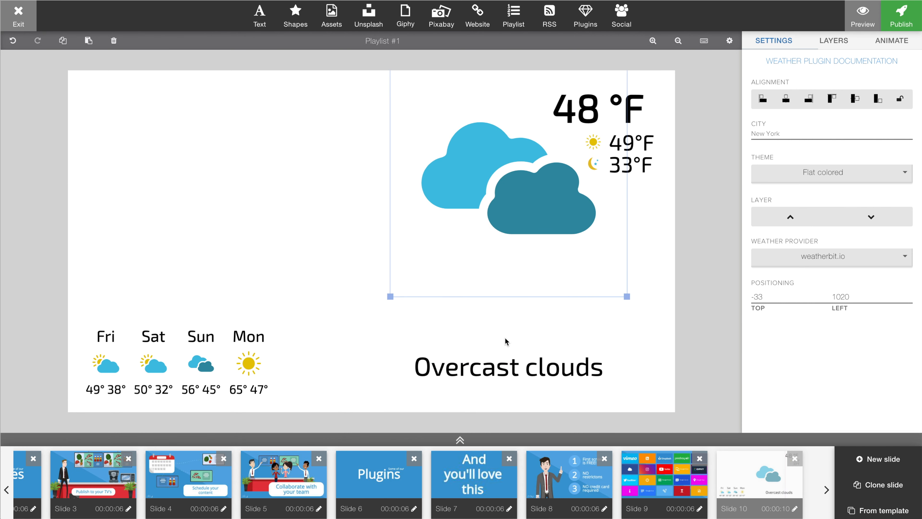
Shrink the Overcast clouds text, place it beside the 48 °F temperature and lower the large cloud icon slightly beneath it
left_click(500, 370)
left_click_drag(604, 379, 513, 109)
left_click(553, 361)
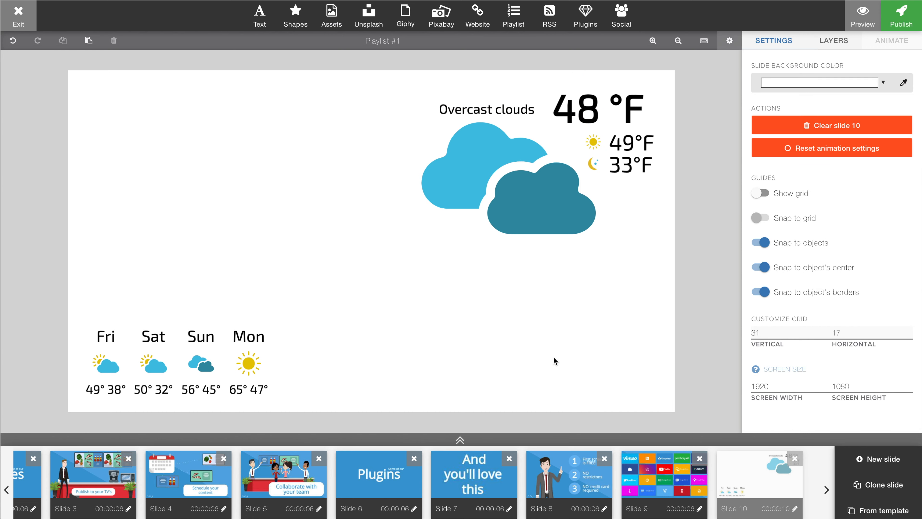
left_click_drag(533, 218, 549, 217)
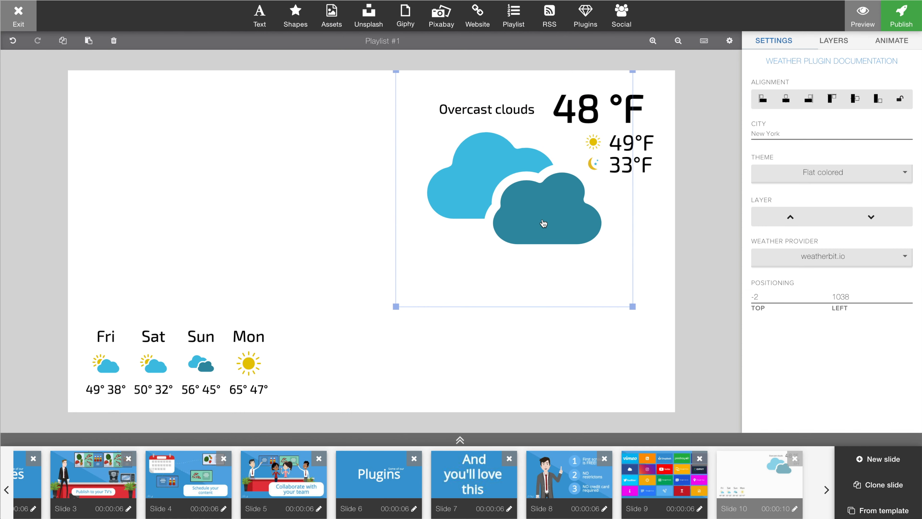
left_click(535, 342)
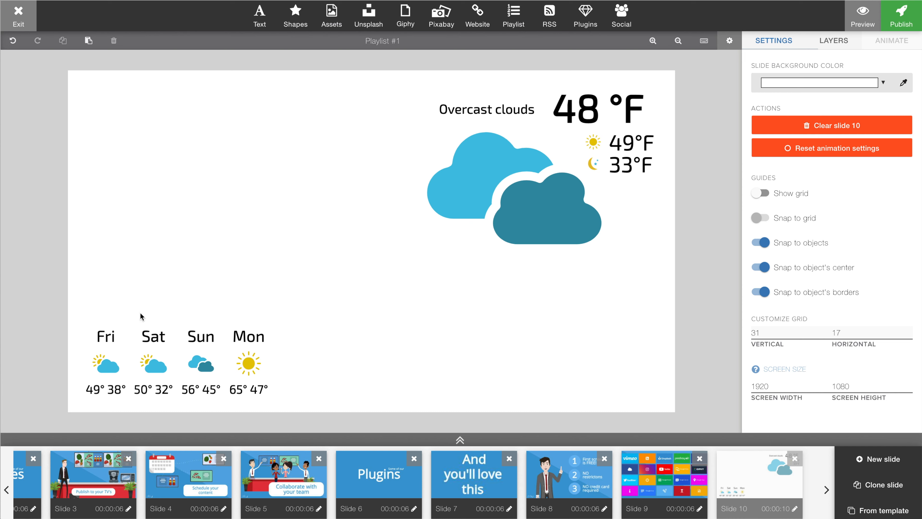
Delete the small four-day forecast and insert a new Weather plugin placed on the slide's left half
left_click_drag(85, 308, 278, 395)
key("Delete")
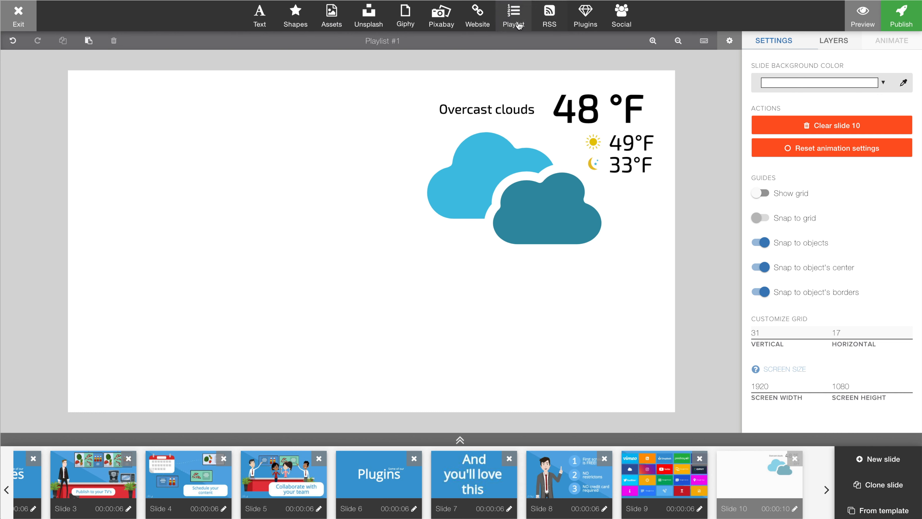
left_click(573, 25)
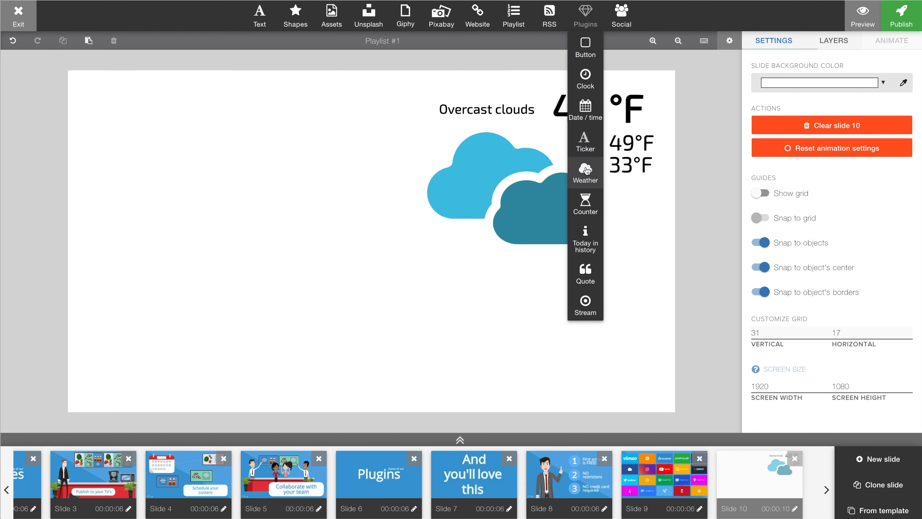
left_click(586, 167)
left_click_drag(362, 198, 179, 177)
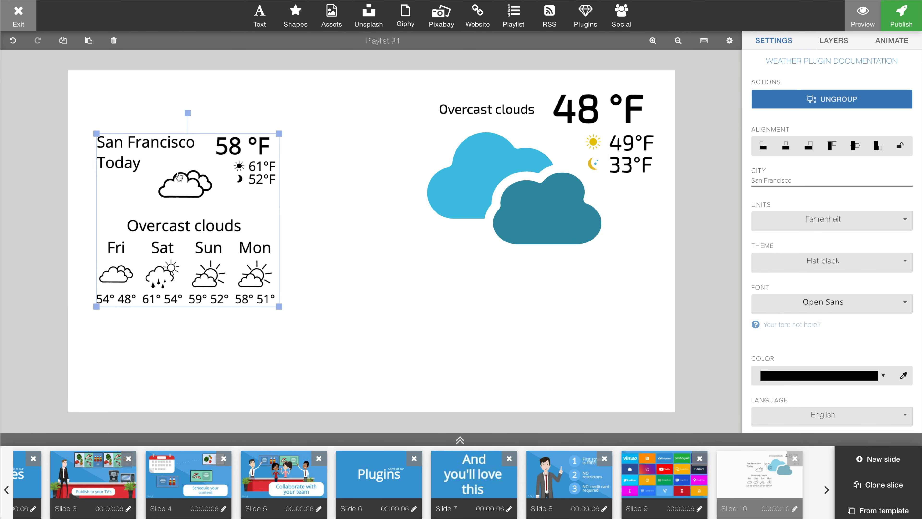
Set the new weather widget's city to Texas City, TX, USA and move the widget lower on the slide
left_click(807, 180)
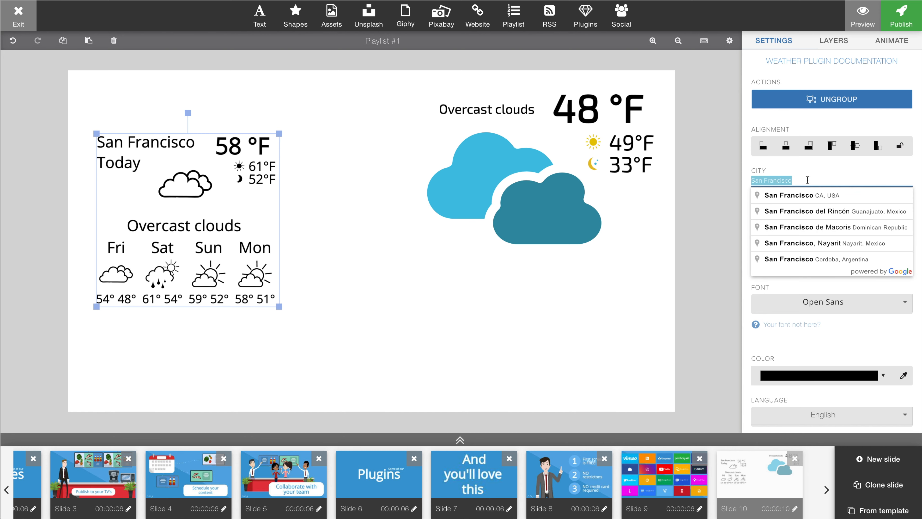
type("Texas")
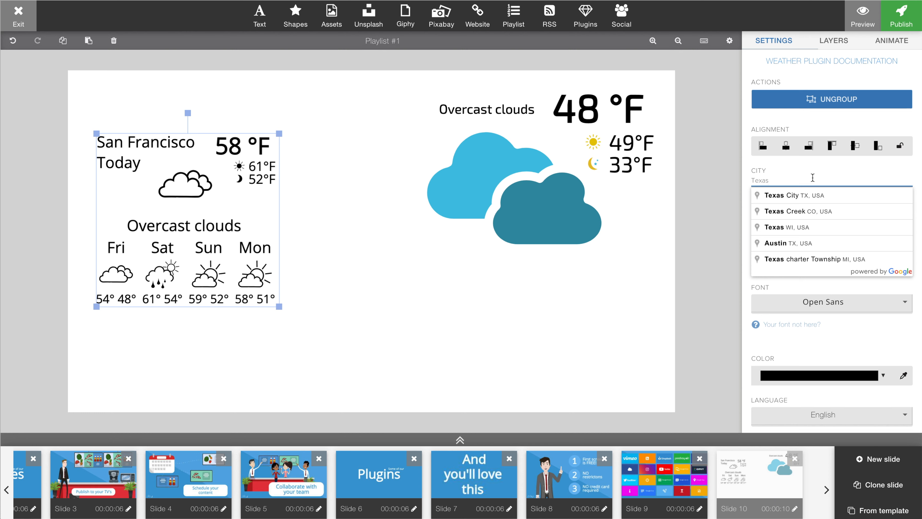
left_click(795, 196)
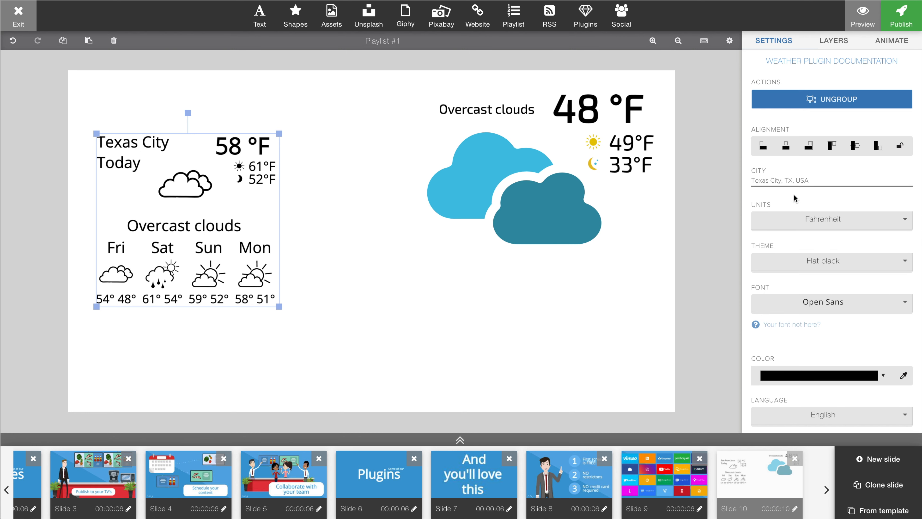
left_click_drag(213, 218, 215, 272)
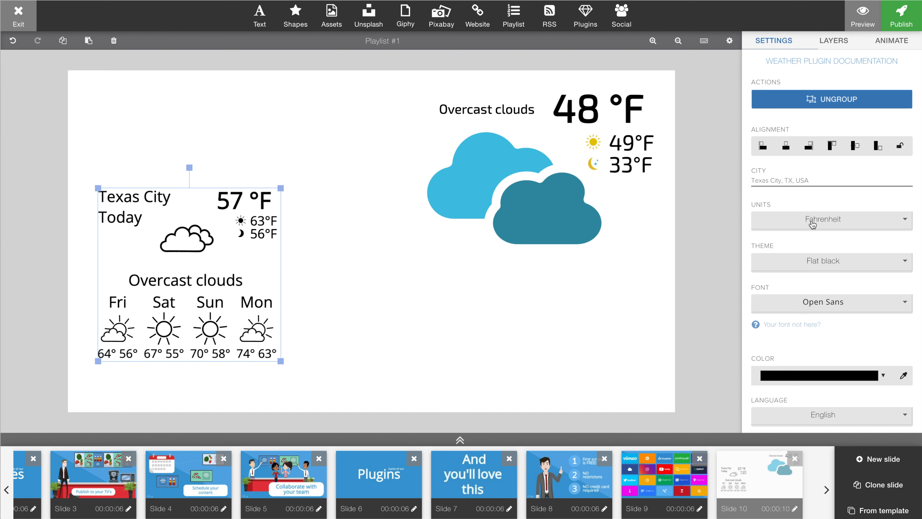
Set the Texas City widget's theme to Flat colored and its font to Exo 2
left_click(807, 268)
left_click(797, 315)
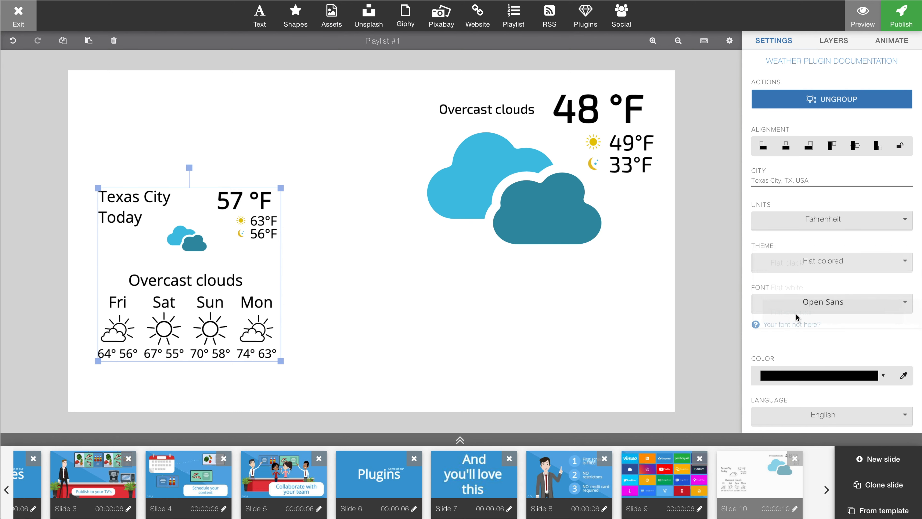
left_click(811, 302)
scroll(817, 327, "down", 3)
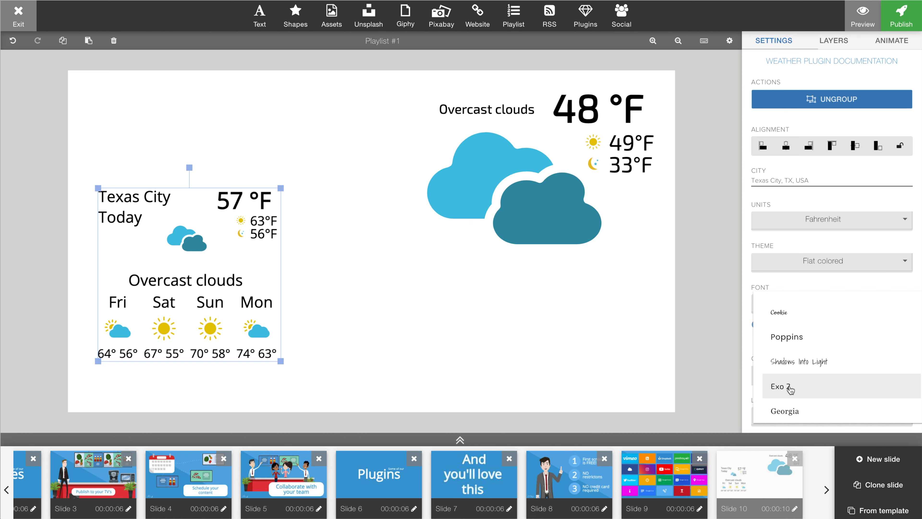
left_click(791, 389)
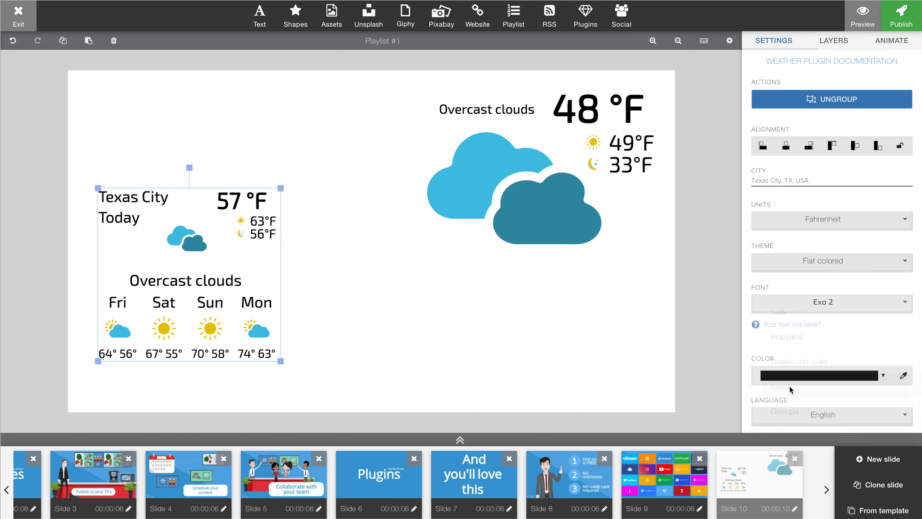
Ungroup the Texas City widget and delete its four-day forecast
left_click(786, 102)
left_click_drag(289, 377, 89, 323)
key("Delete")
Ungroup the remaining Texas City current-weather block into separate elements
left_click(163, 213)
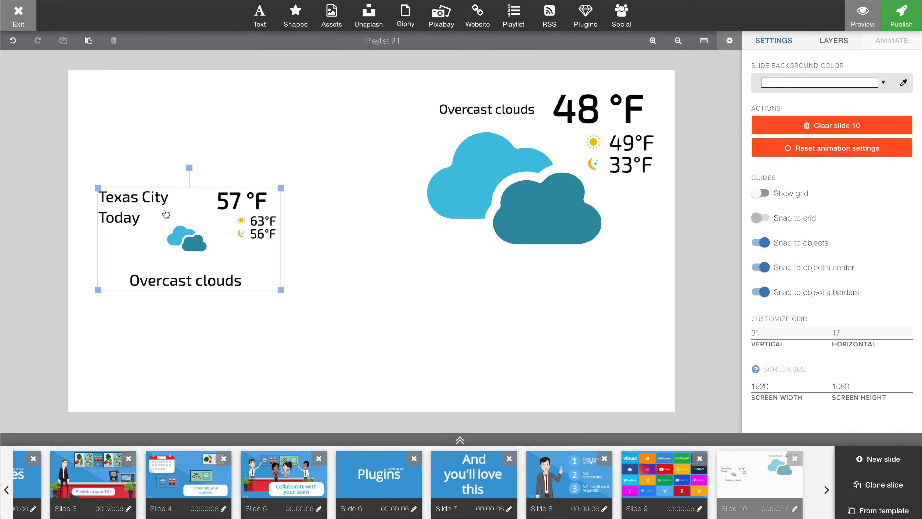
left_click(826, 100)
left_click(344, 353)
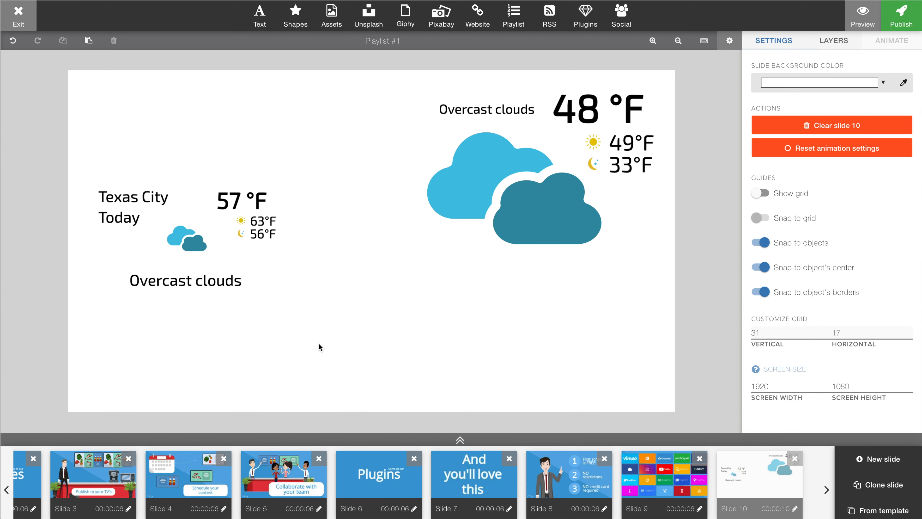
Move the Texas City Overcast clouds text to the slide's lower-left corner and place its cloud icon, enlarged, directly above the text
left_click(179, 284)
left_click_drag(178, 283, 152, 388)
left_click(191, 246)
left_click_drag(192, 246, 189, 358)
left_click_drag(157, 325, 78, 301)
left_click(231, 350)
left_click_drag(164, 326, 162, 351)
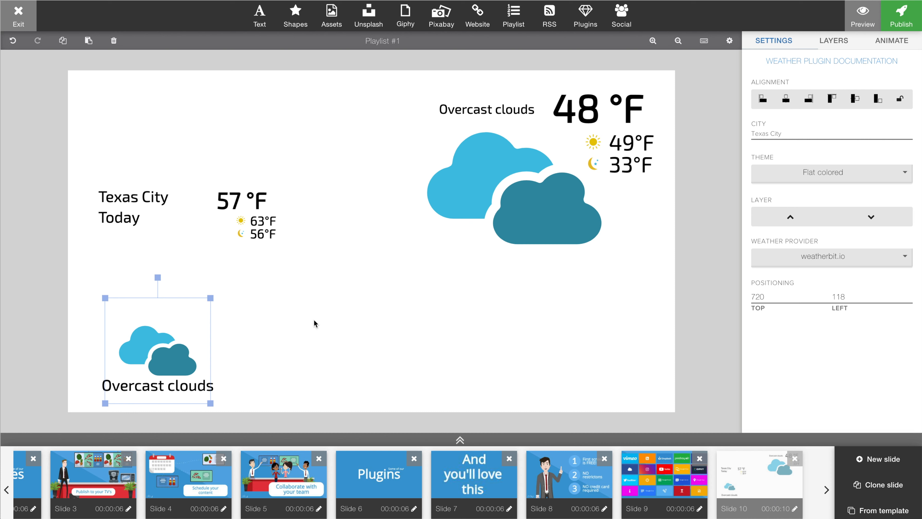
left_click(314, 319)
Place the Texas City label above its cloud icon and delete the Today label
left_click_drag(138, 198, 164, 299)
left_click(124, 225)
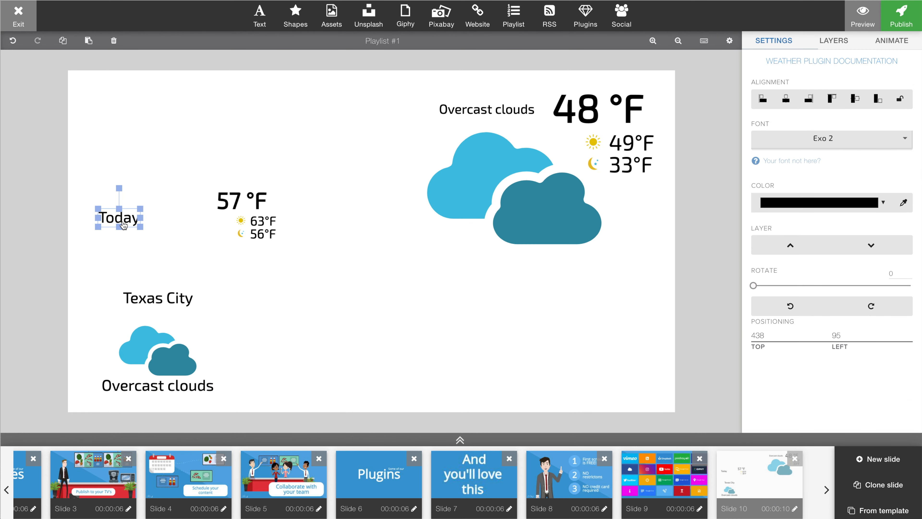
key("Delete")
Place the 57 °F temperature and the high/low readings right of the Texas City cloud icon, shifting the icon slightly left
left_click(235, 207)
left_click_drag(234, 207, 206, 326)
left_click(254, 255)
left_click_drag(254, 255, 213, 373)
left_click(325, 372)
left_click_drag(159, 359, 148, 358)
left_click(390, 354)
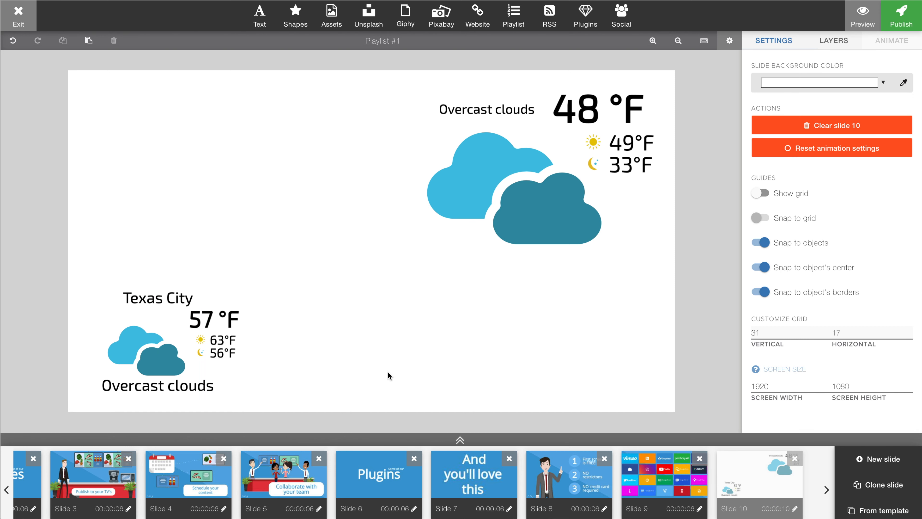